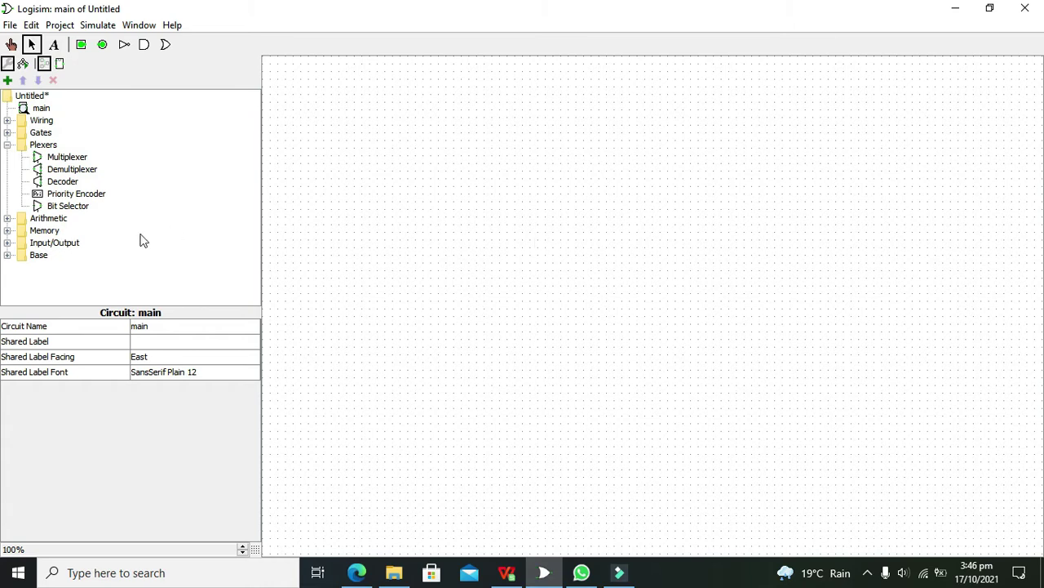
Step: Place a Decoder from Plexers near the centre of the main circuit canvas
left_click(65, 182)
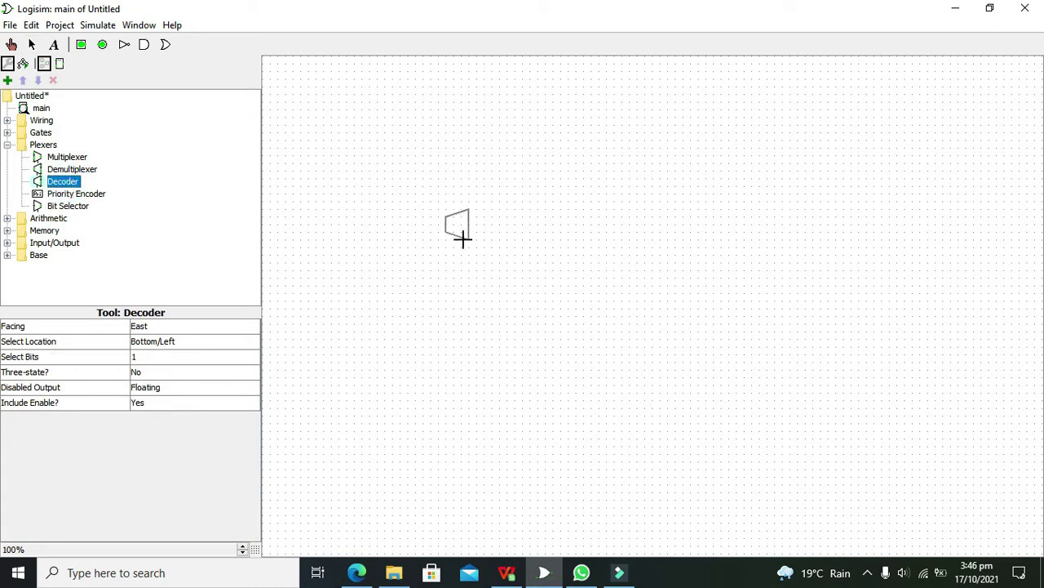
left_click(31, 43)
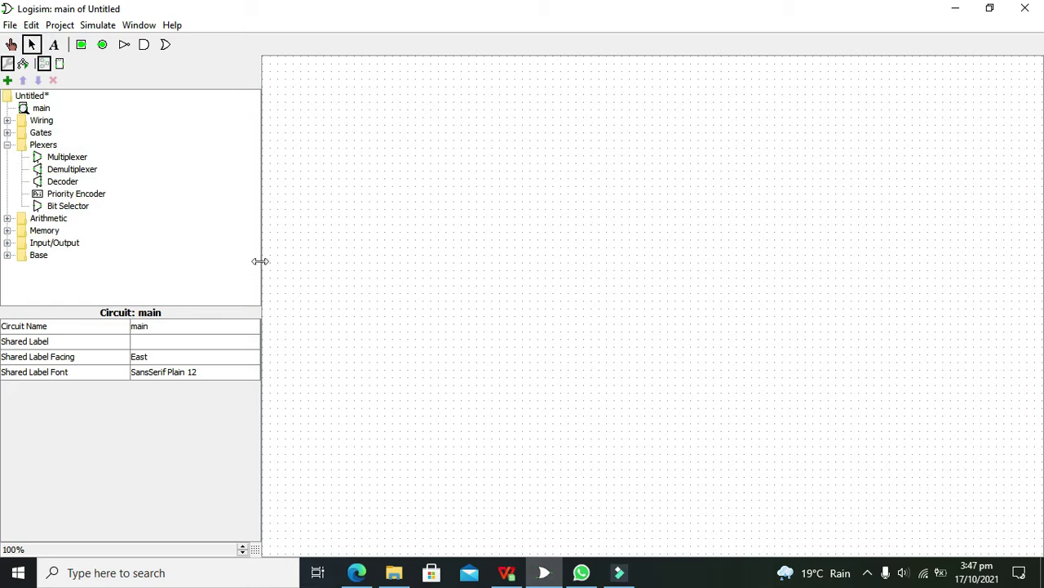
left_click_drag(260, 261, 259, 262)
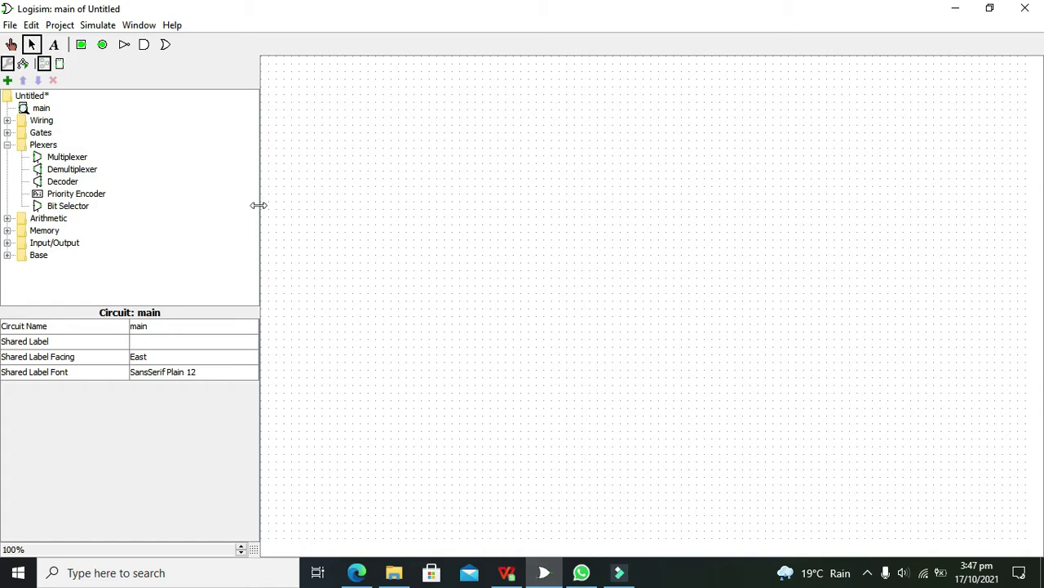
left_click(65, 183)
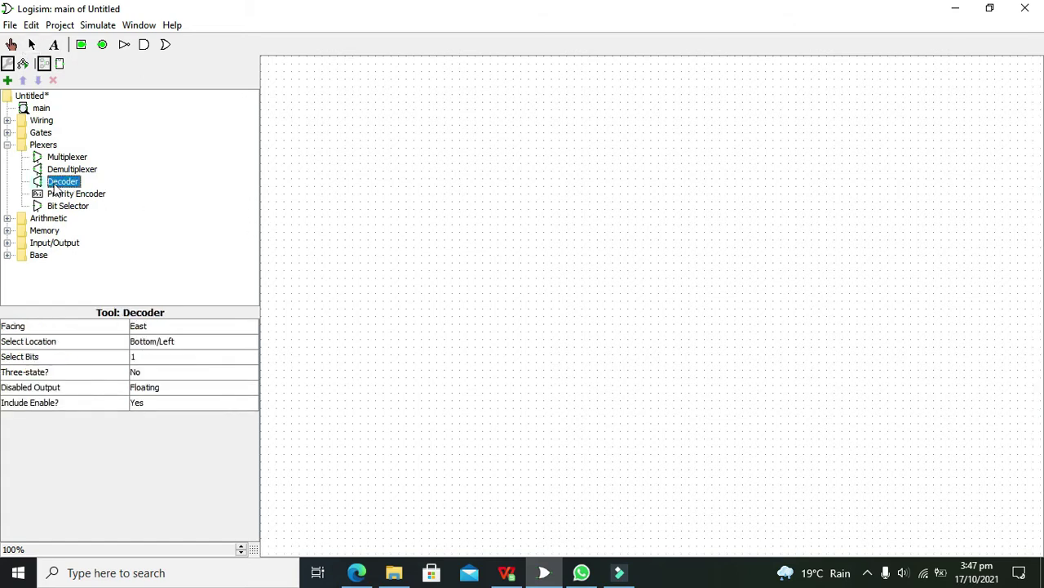
left_click_drag(54, 190, 615, 275)
left_click(605, 269)
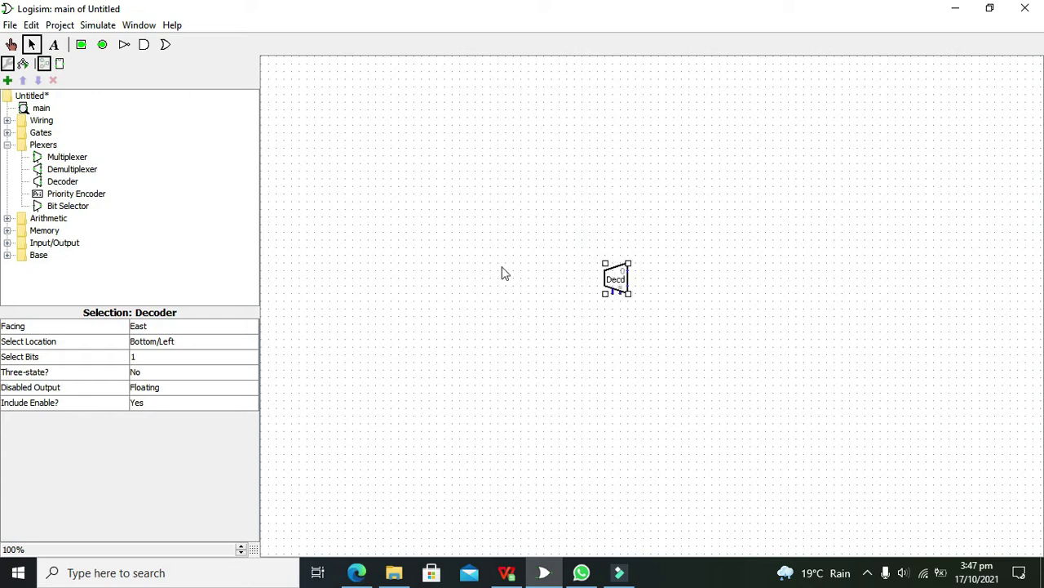
left_click(501, 269)
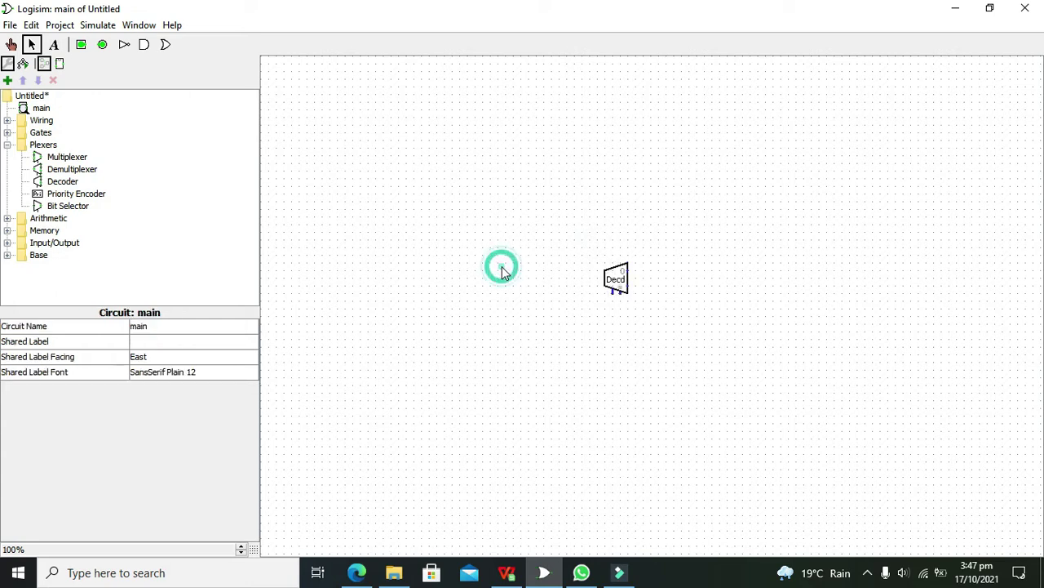
Step: Set the decoder's Include Enable? to No and Select Bits to 2
left_click(618, 284)
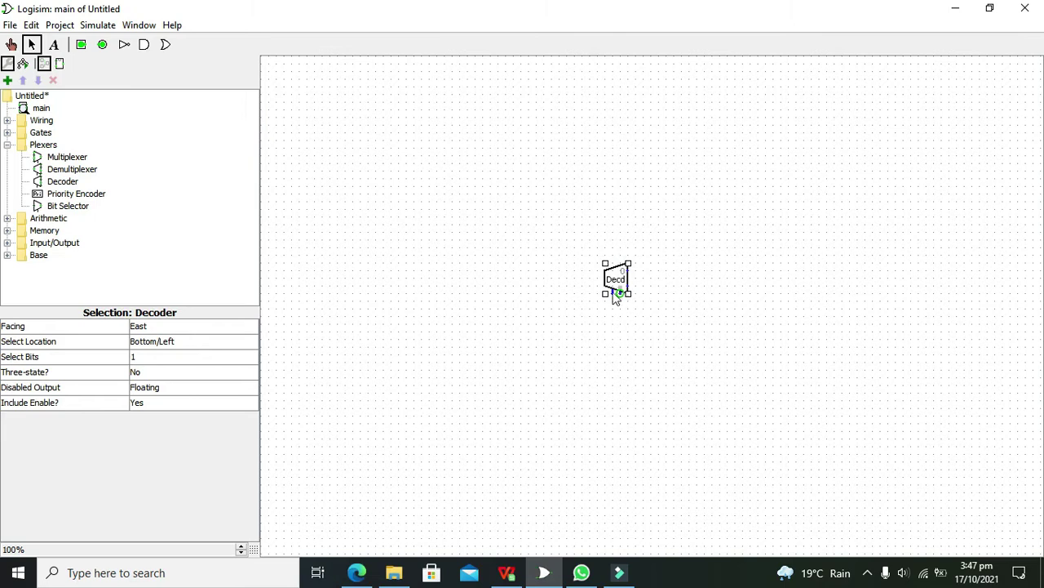
left_click(192, 402)
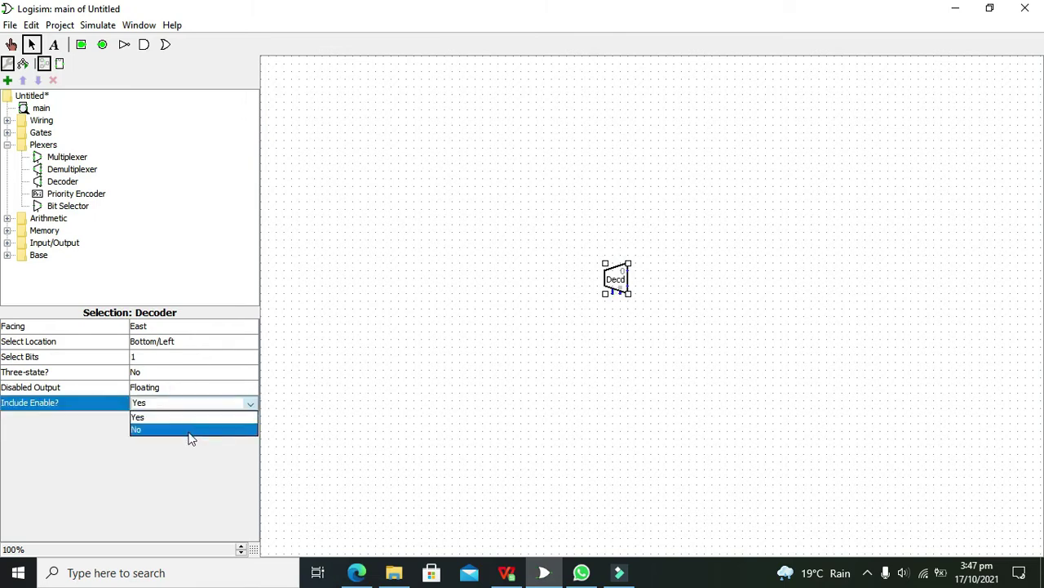
left_click(188, 430)
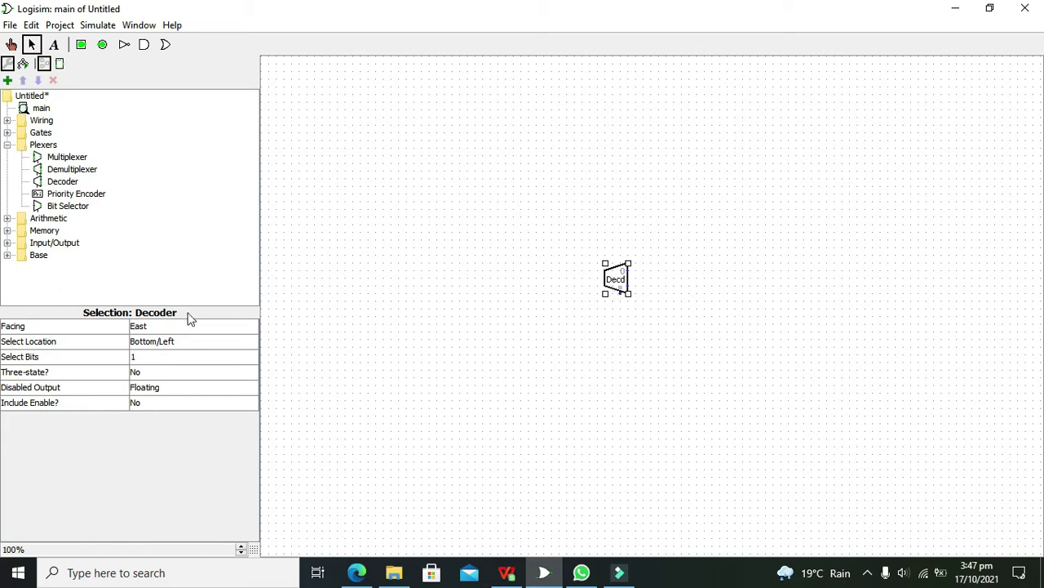
left_click(186, 357)
left_click(185, 385)
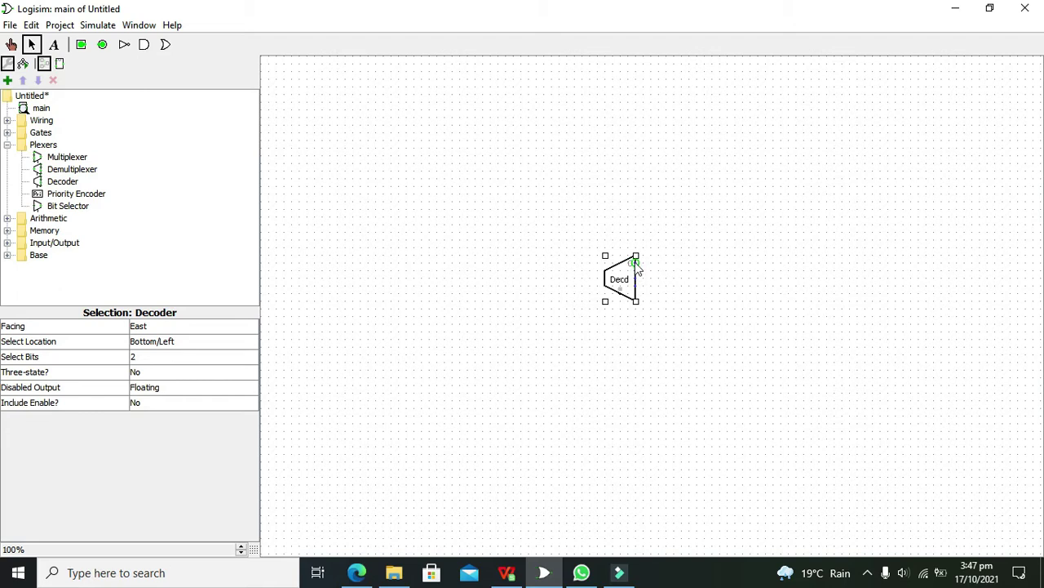
mouse_move(636, 263)
left_mouse_down()
mouse_move(637, 297)
mouse_move(638, 269)
mouse_move(626, 302)
left_mouse_up()
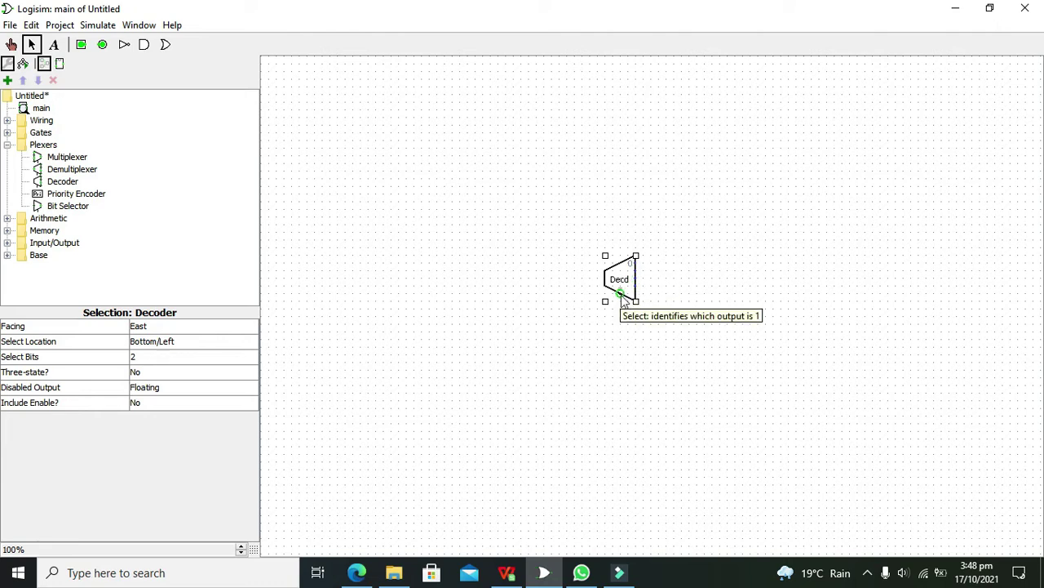
left_click_drag(637, 269, 637, 295)
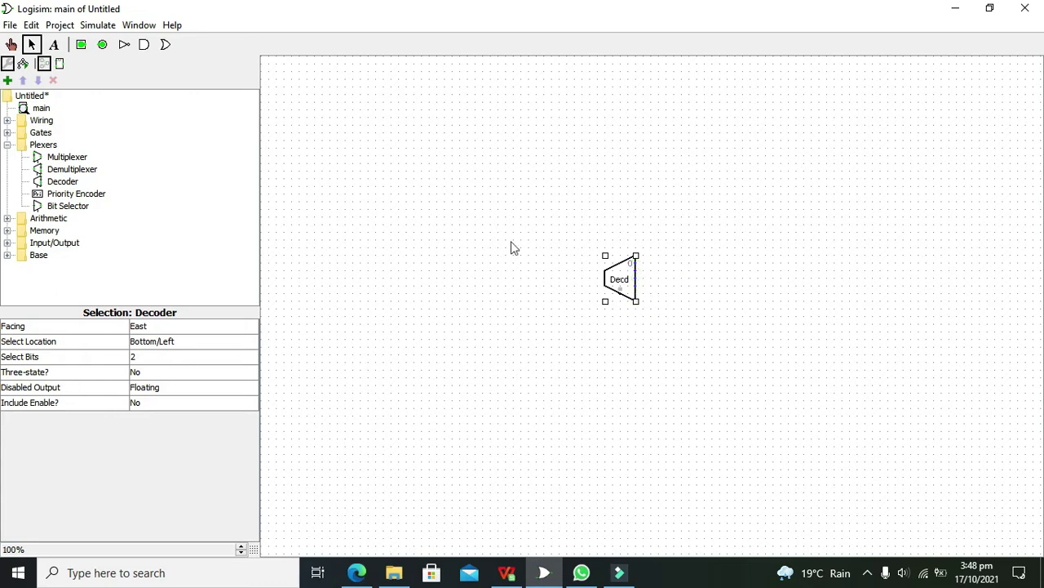
Step: Stack four output pins vertically to the right of the decoder
left_click(101, 45)
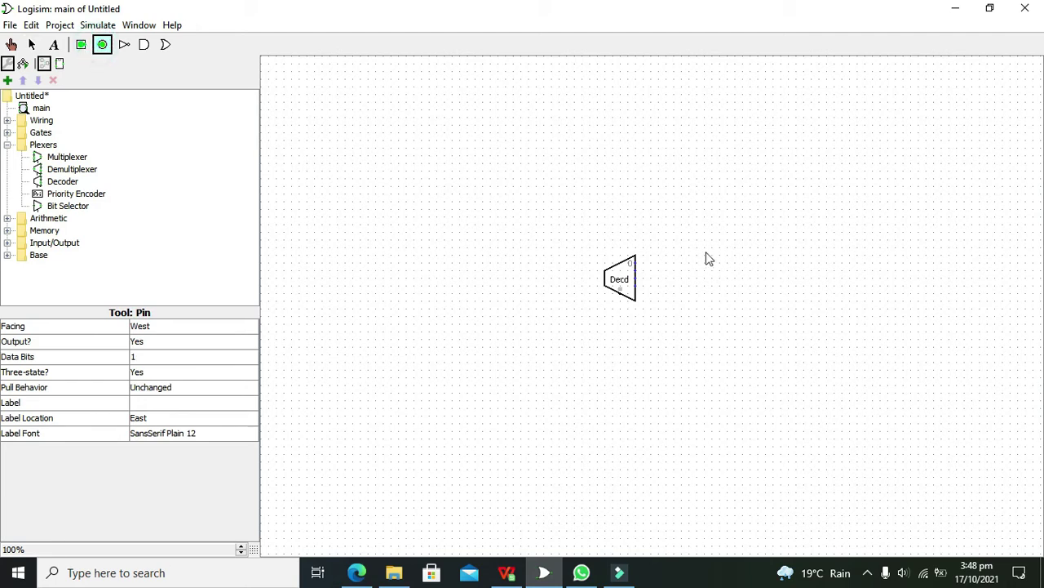
left_click(727, 209)
left_click_drag(728, 209, 729, 253)
key("ctrl+d")
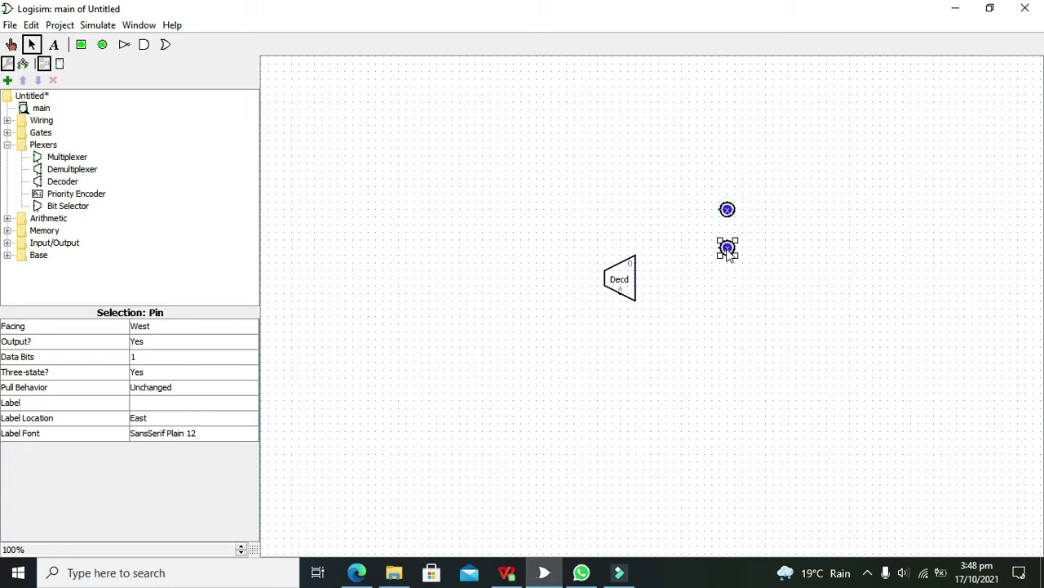
key("ctrl+d")
left_click_drag(737, 216, 727, 286)
left_click(776, 286)
left_click(732, 213)
key("ctrl+d")
left_click_drag(737, 219, 727, 324)
left_click(774, 323)
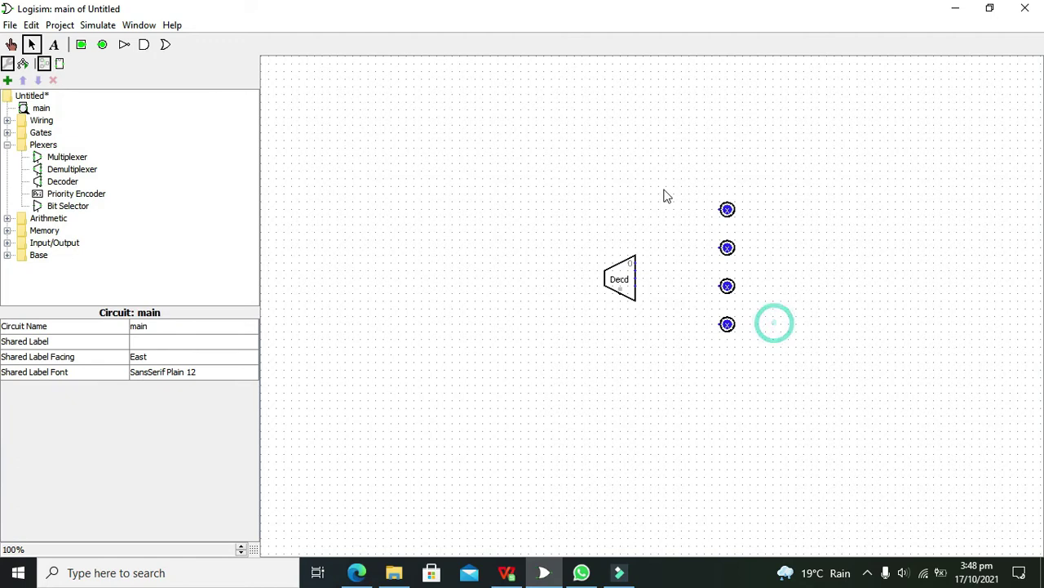
Step: Wire the output pins to the decoder's outputs, finishing with the fourth pin
left_click_drag(721, 211, 720, 247)
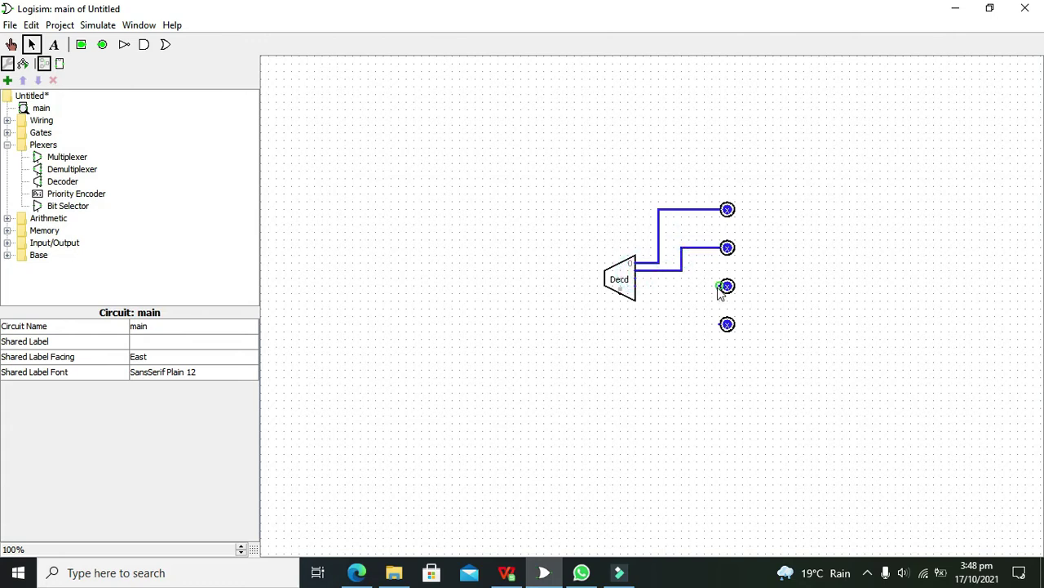
left_click_drag(718, 287, 637, 279)
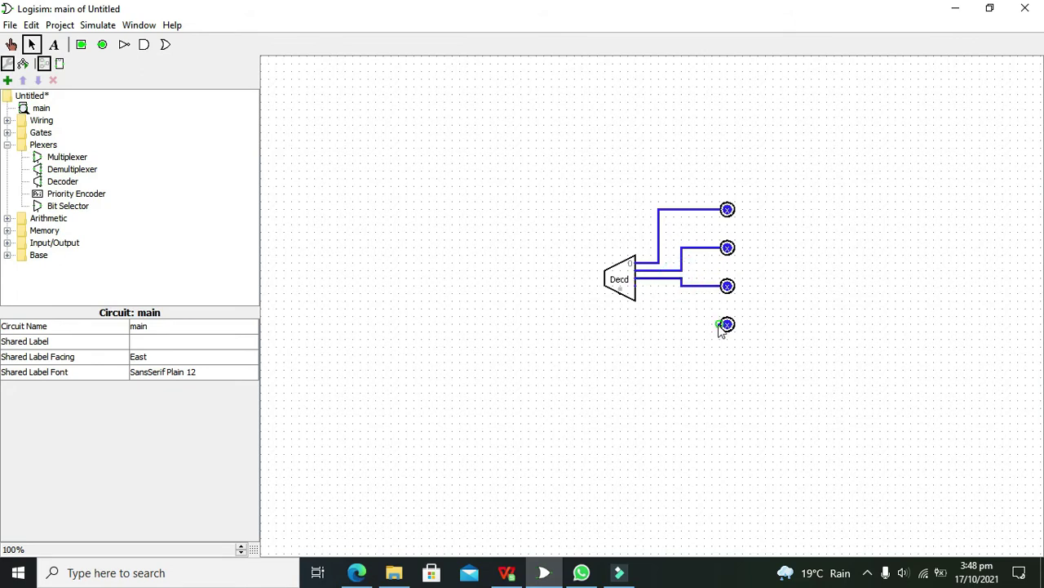
left_click_drag(719, 324, 636, 287)
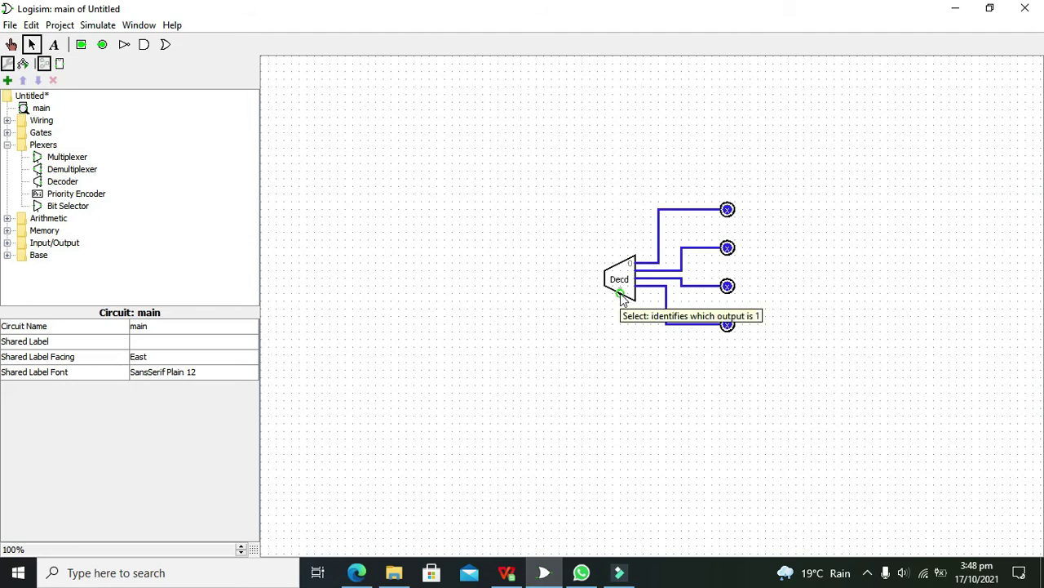
Step: Confirm the decoder's Select Bits remains 2
left_click(622, 300)
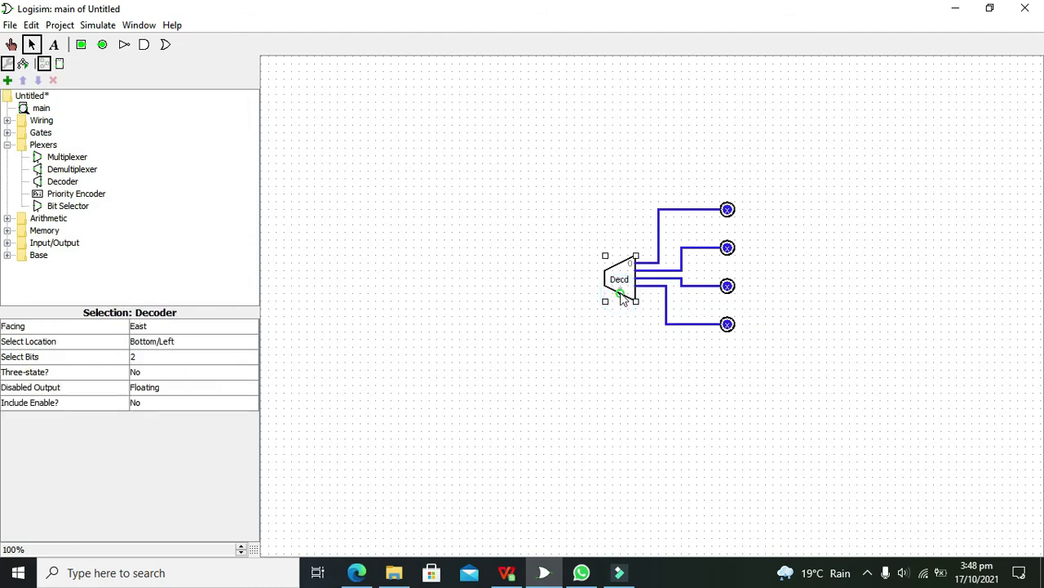
left_click(177, 359)
left_click(175, 377)
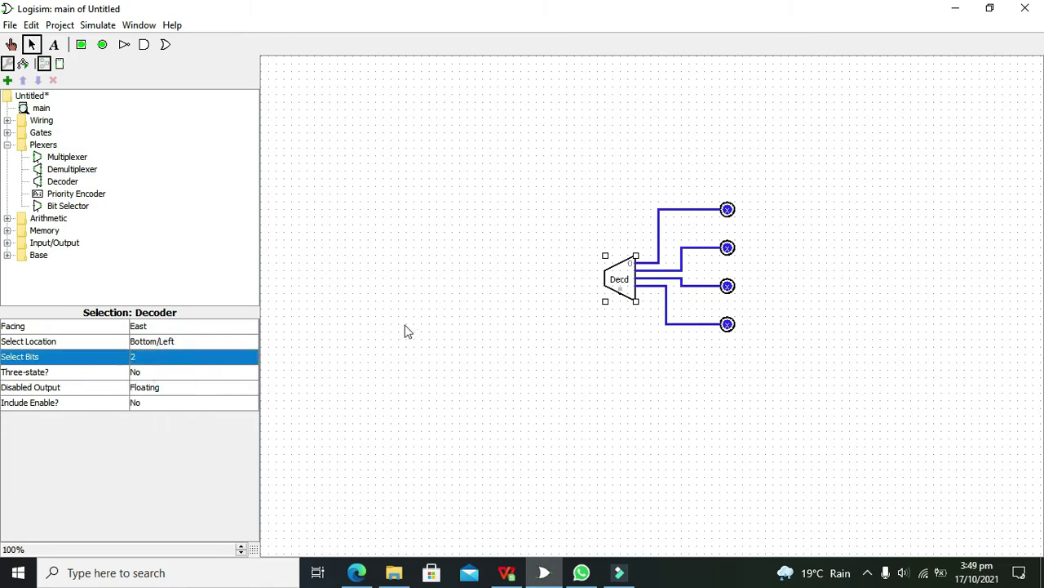
Step: Add an input pin wired to the decoder's select input and set its Data Bits to 2
left_click(81, 44)
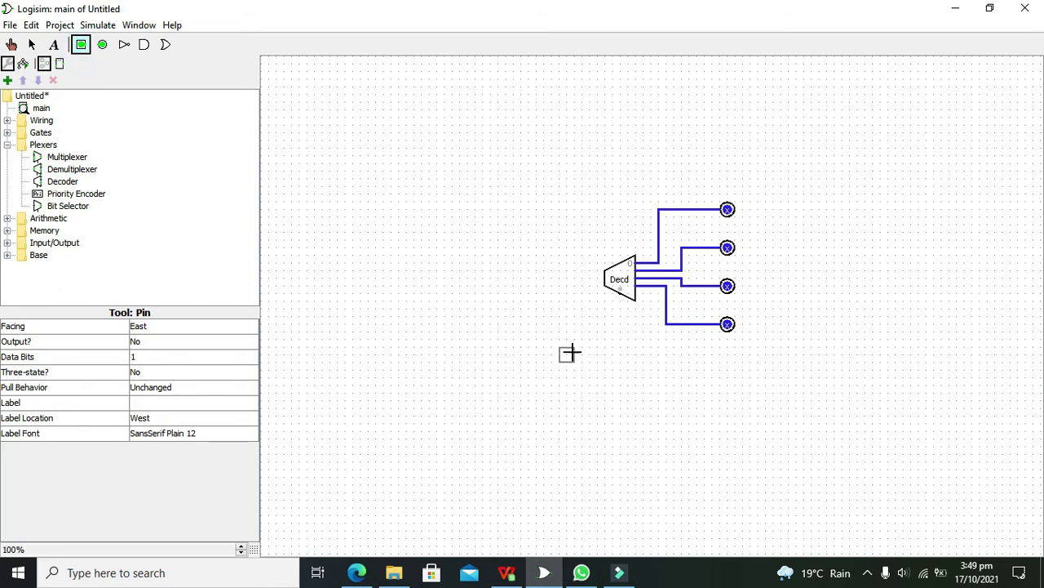
left_click(544, 359)
left_click_drag(544, 356, 620, 294)
left_click(537, 356)
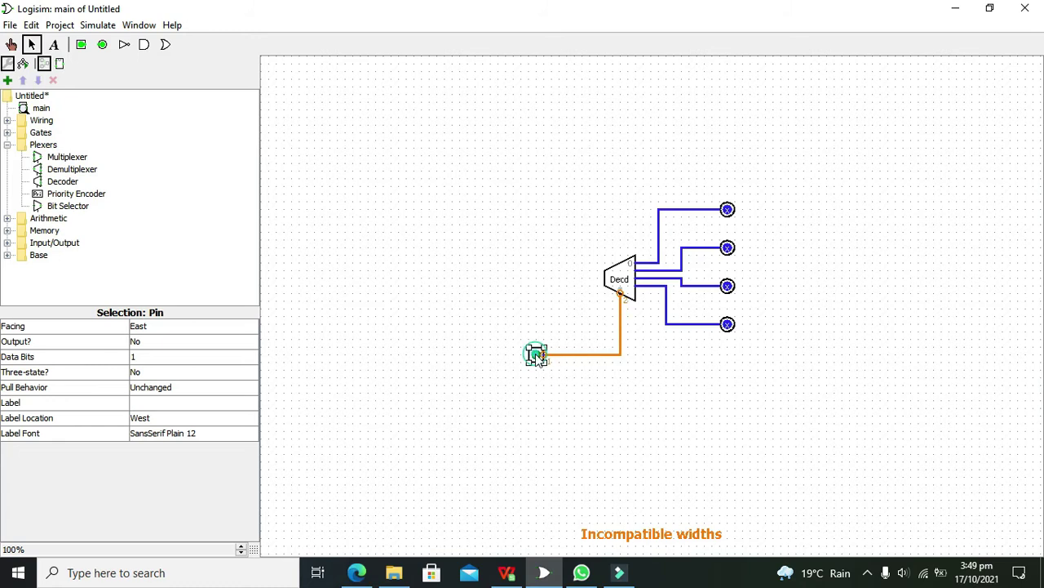
left_click(158, 356)
left_click(157, 385)
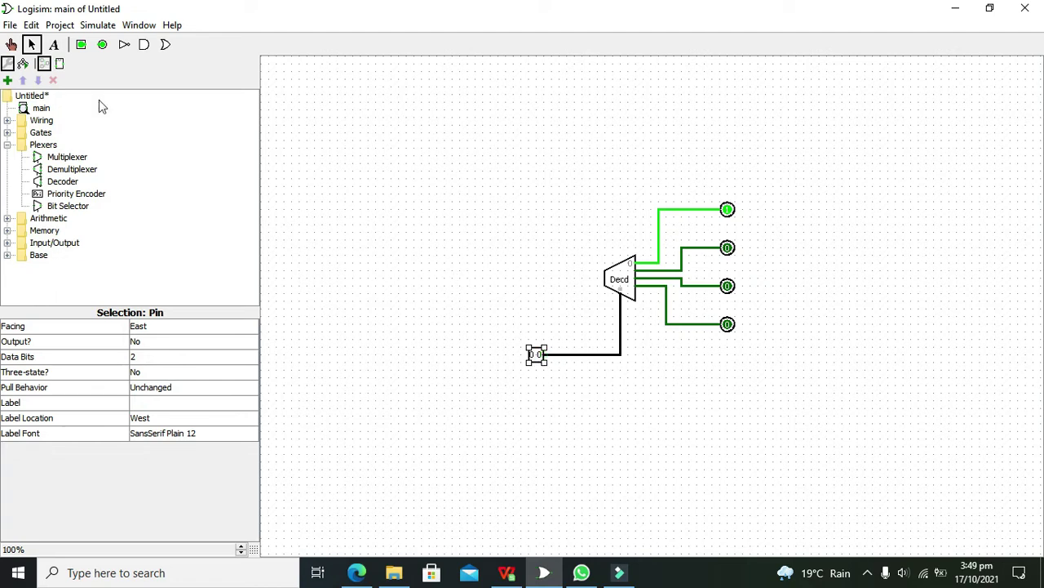
Step: With the Poke tool, step the input through 01, 10 and 11, checking the lit outputs
left_click(10, 44)
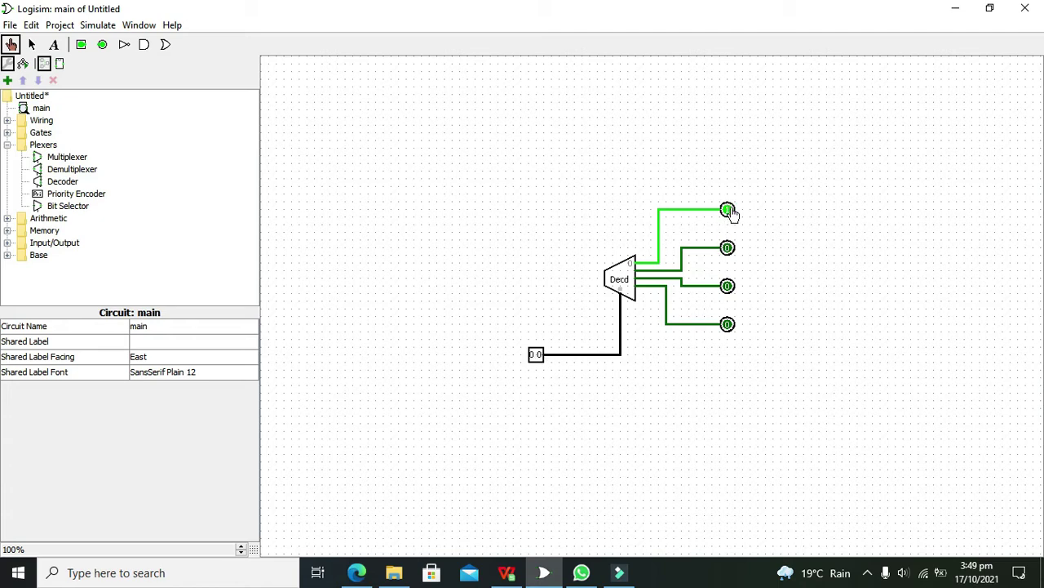
left_click(539, 356)
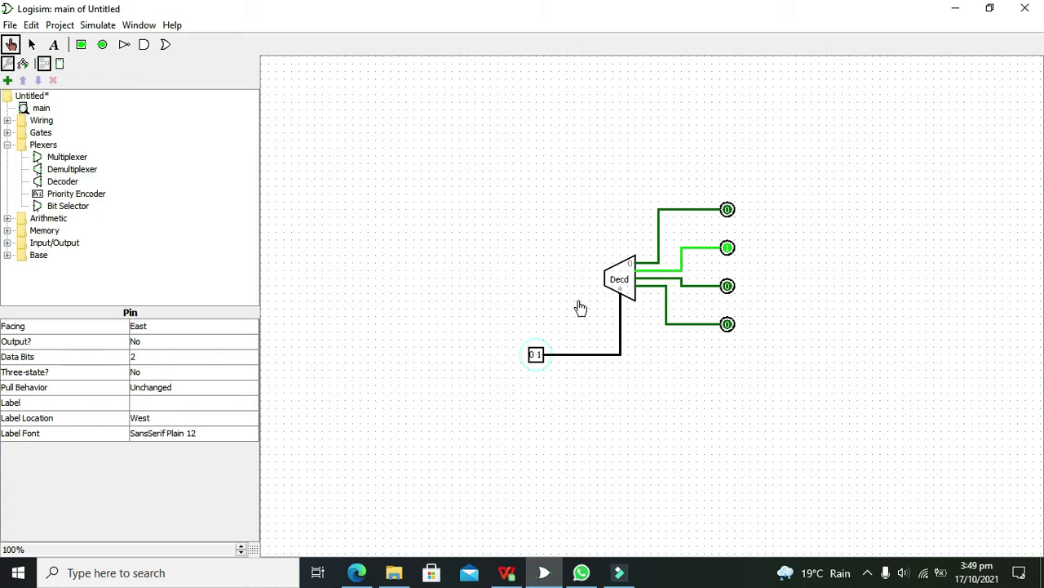
left_click(537, 356)
left_click(539, 360)
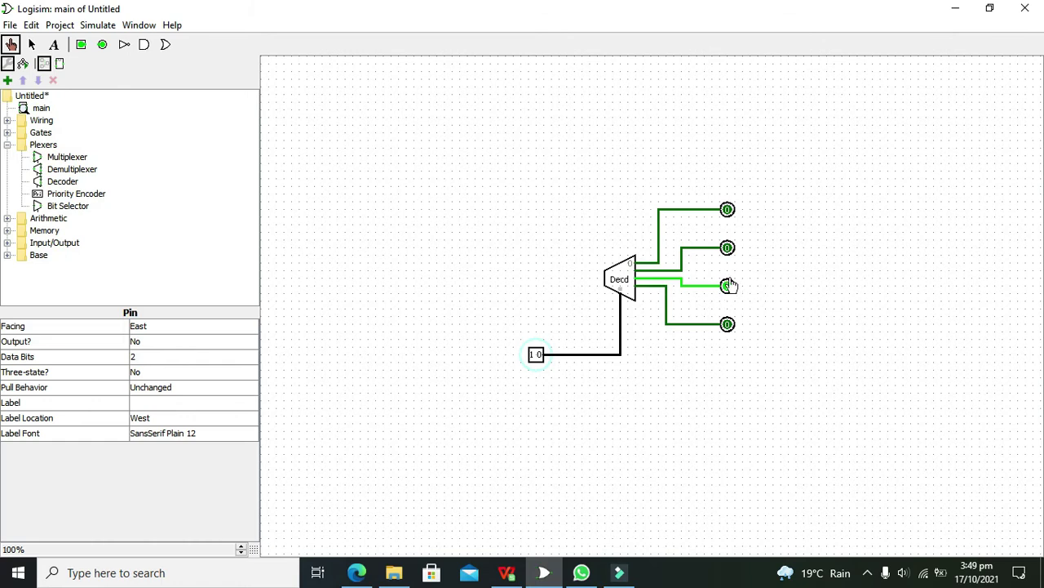
left_click(539, 356)
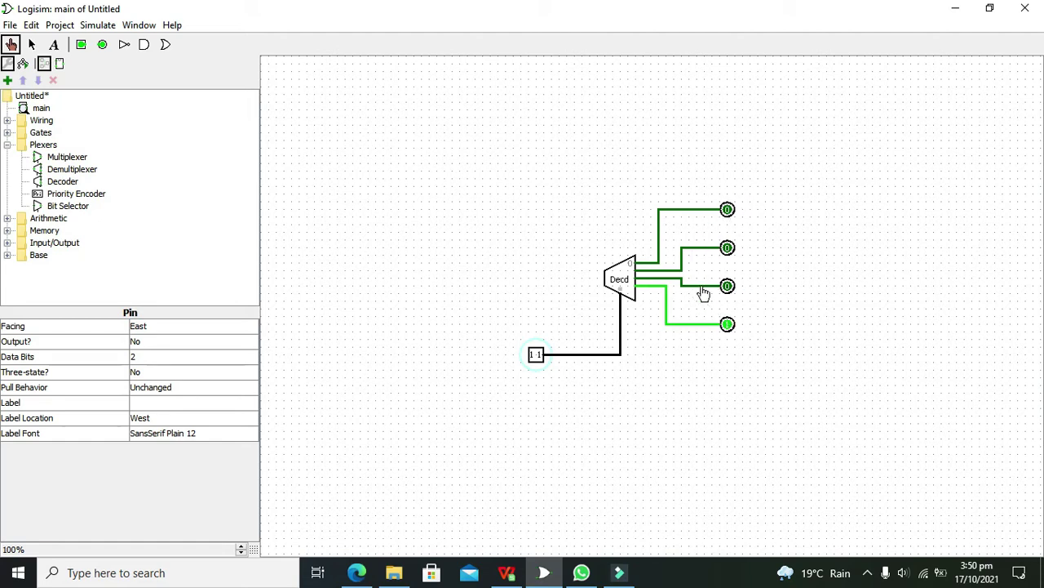
Step: Toggle the input bits back to 00 so only output 0 reads 1
left_click(537, 354)
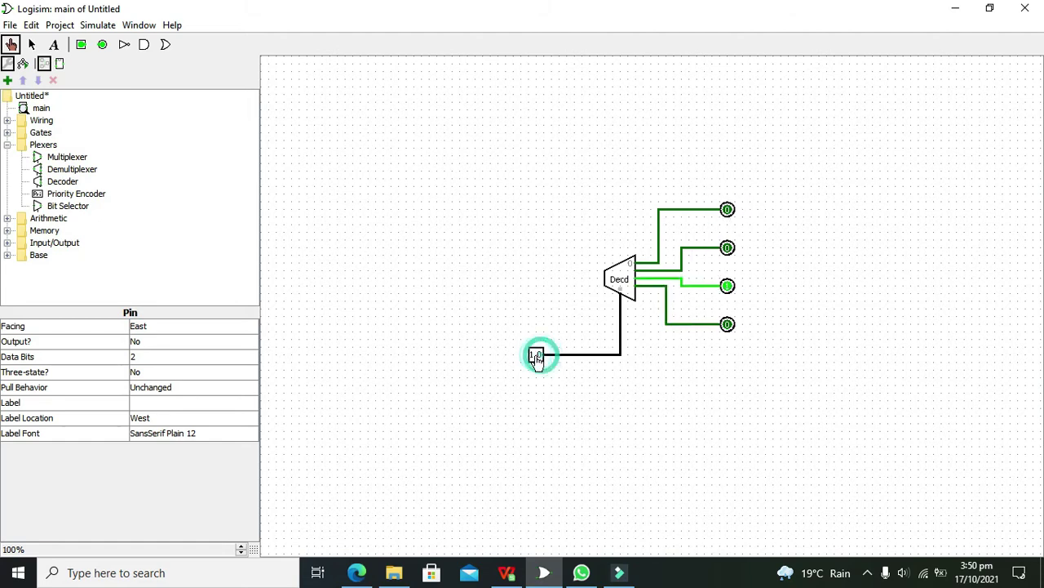
left_click(533, 355)
left_click(539, 355)
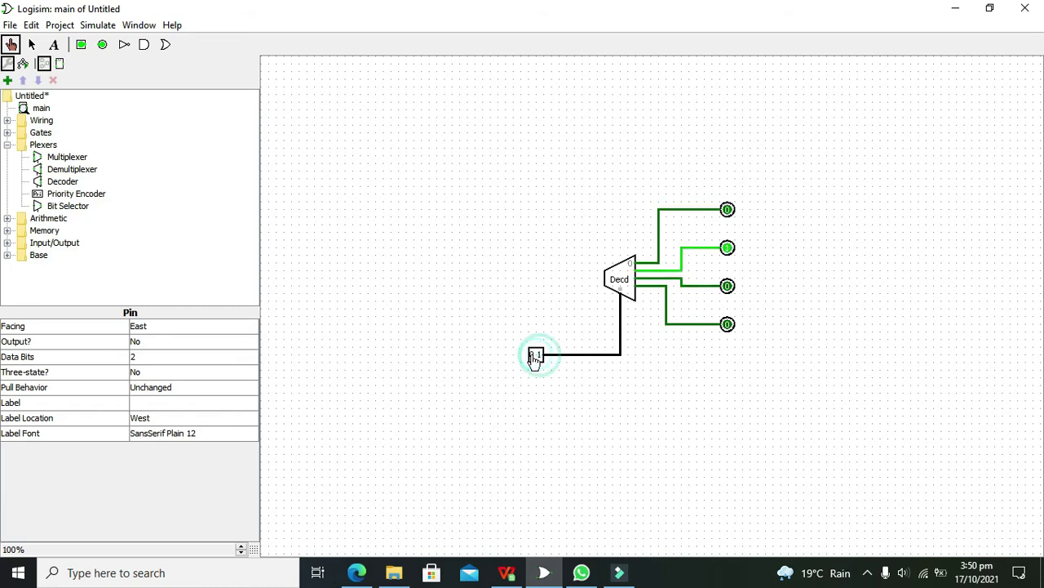
left_click(533, 355)
left_click(538, 355)
left_click(532, 355)
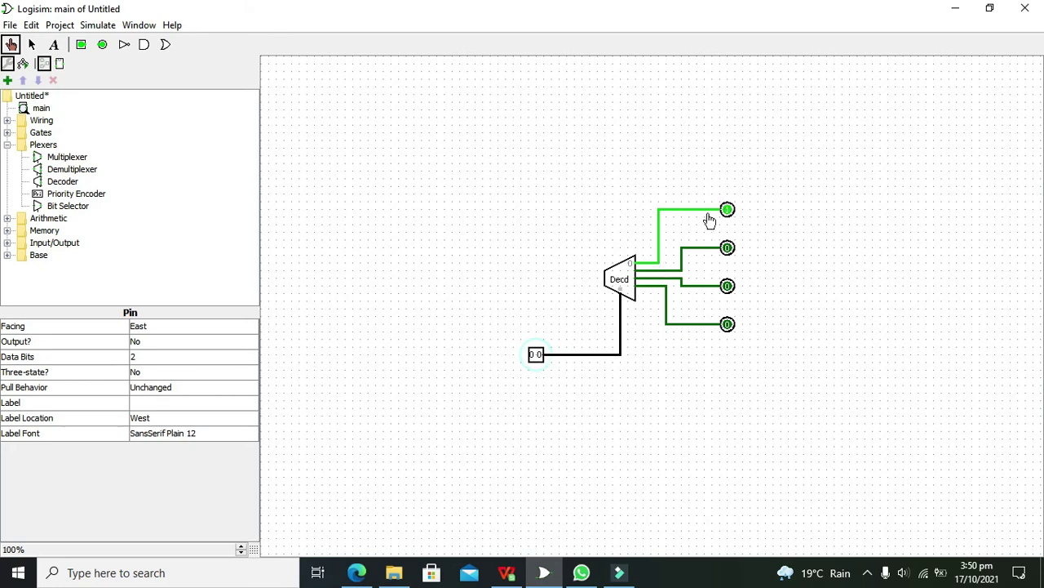
left_click(619, 237)
left_click(870, 574)
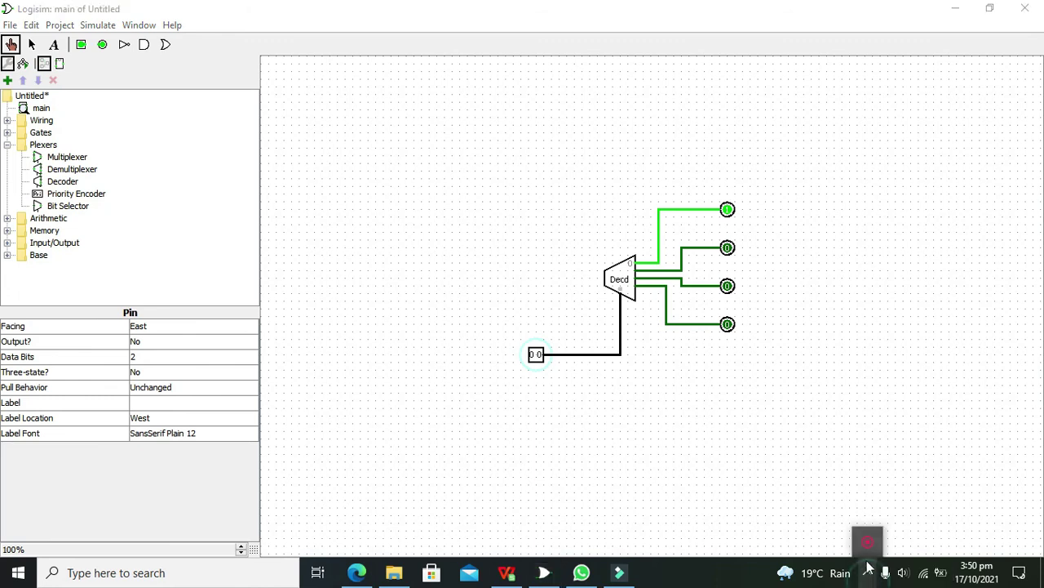